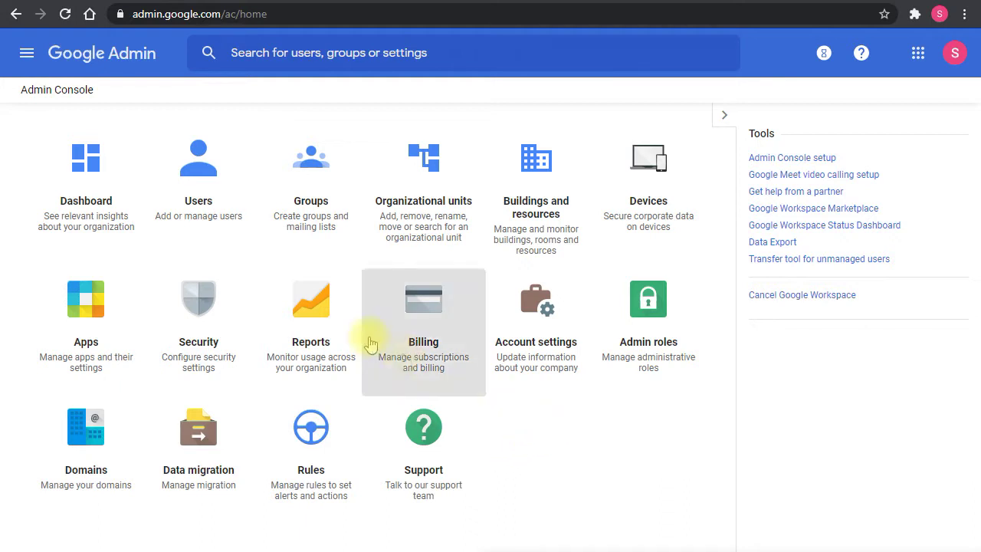
Open the Sites service settings from the Google Workspace apps list and look through its sections.
left_click(76, 354)
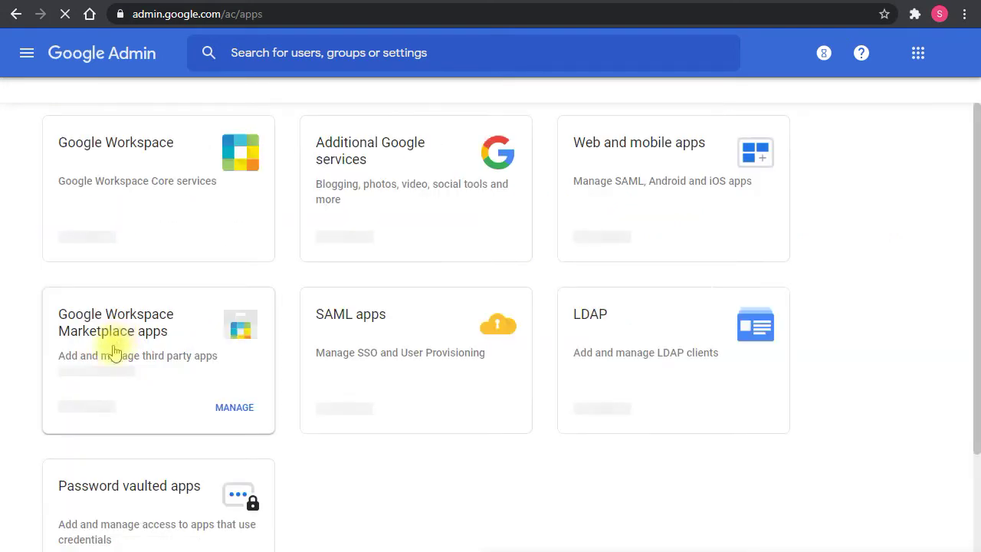
left_click(144, 191)
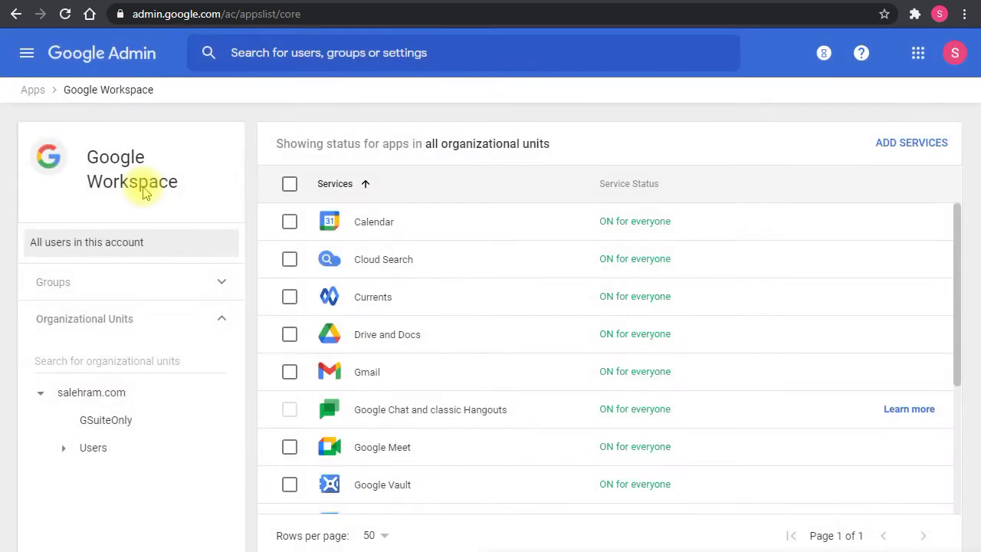
scroll(412, 294, "down", 3)
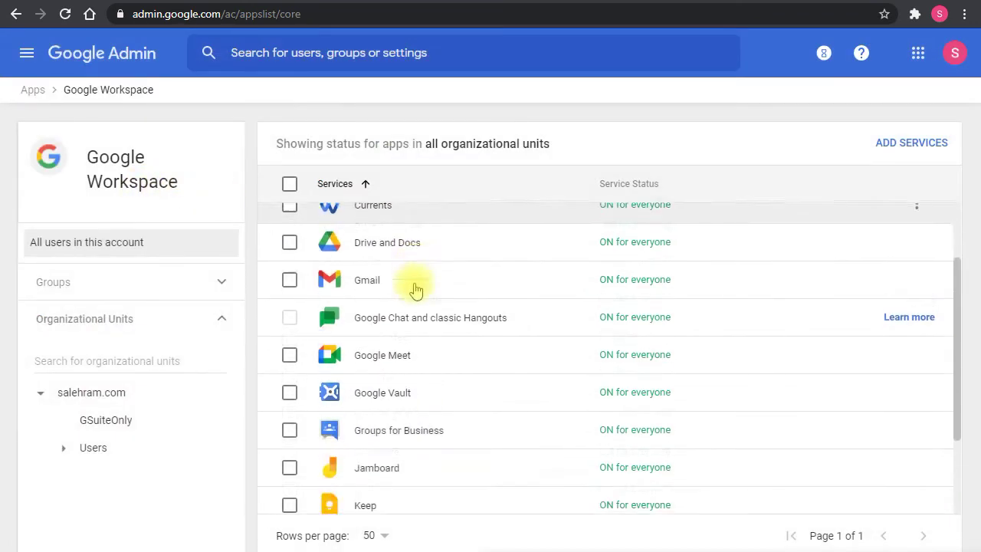
left_click(406, 424)
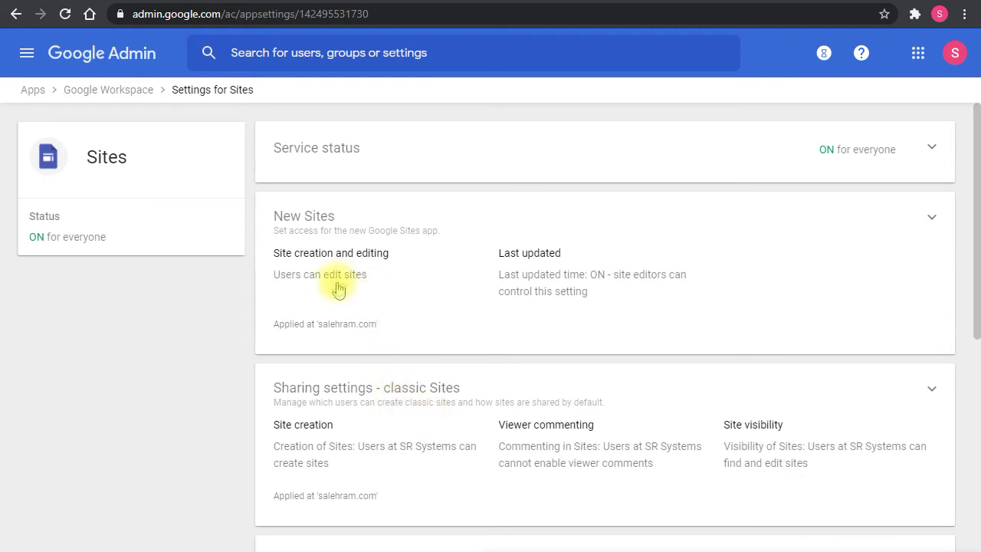
scroll(248, 262, "down", 5)
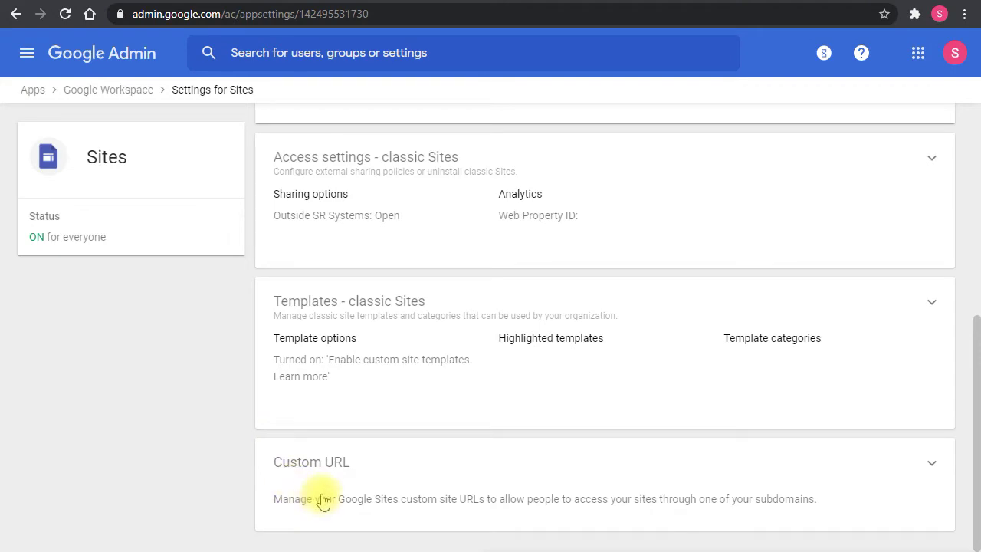
scroll(318, 501, "up", 5)
scroll(323, 500, "up", 1)
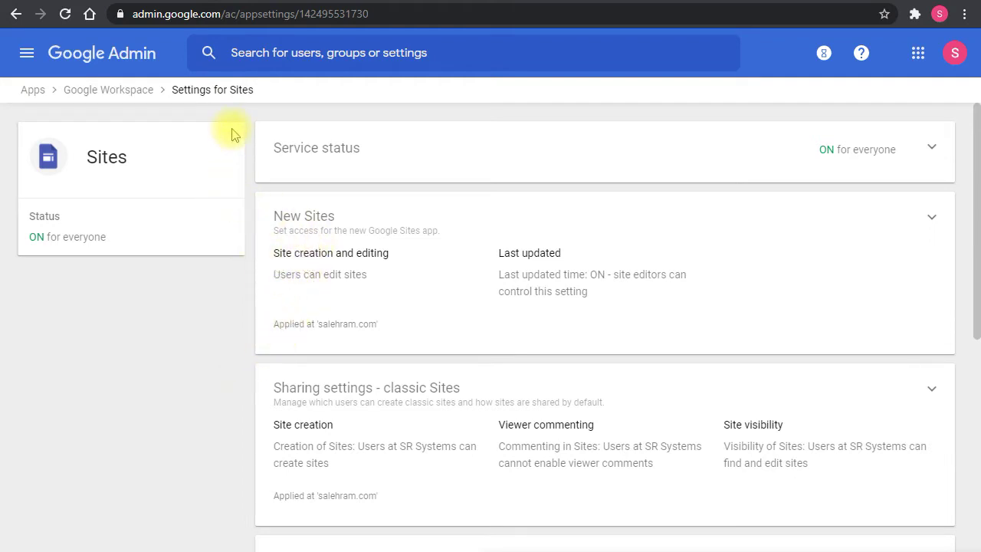
Review the site creation and editing options in the New Sites settings and cancel the editor.
left_click(295, 231)
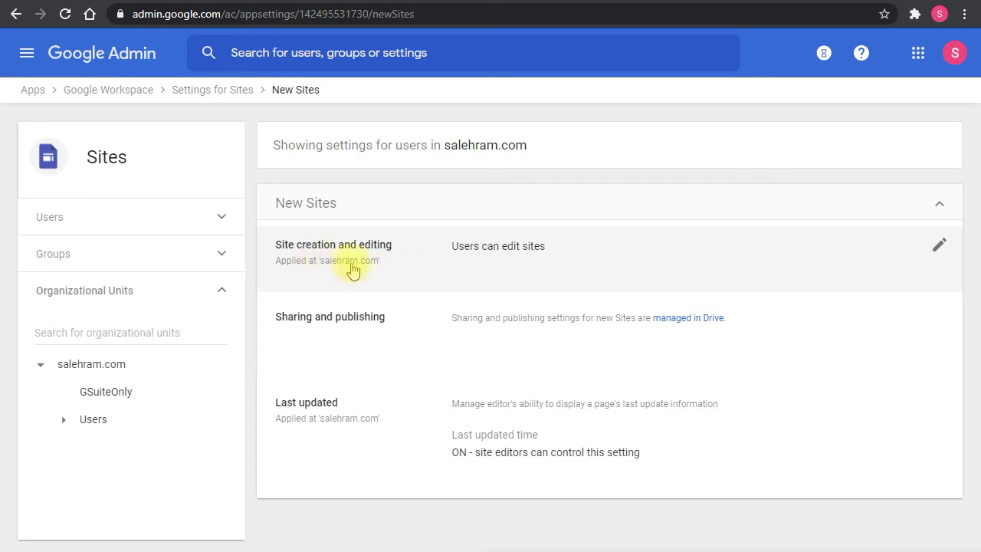
left_click_drag(450, 256, 558, 262)
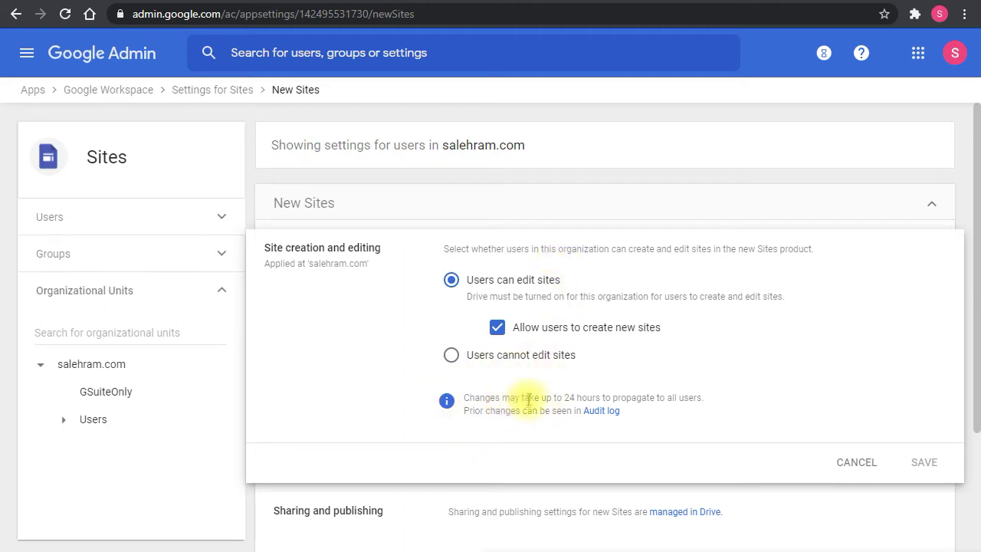
left_click(838, 468)
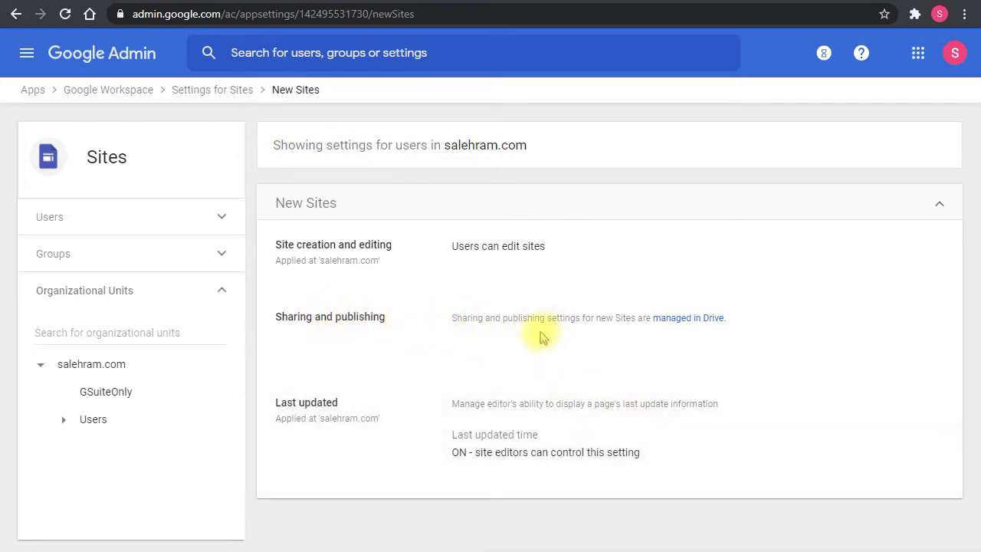
Leave the New Sites section and open the Custom URL settings for Sites.
left_click(320, 203)
scroll(230, 295, "down", 5)
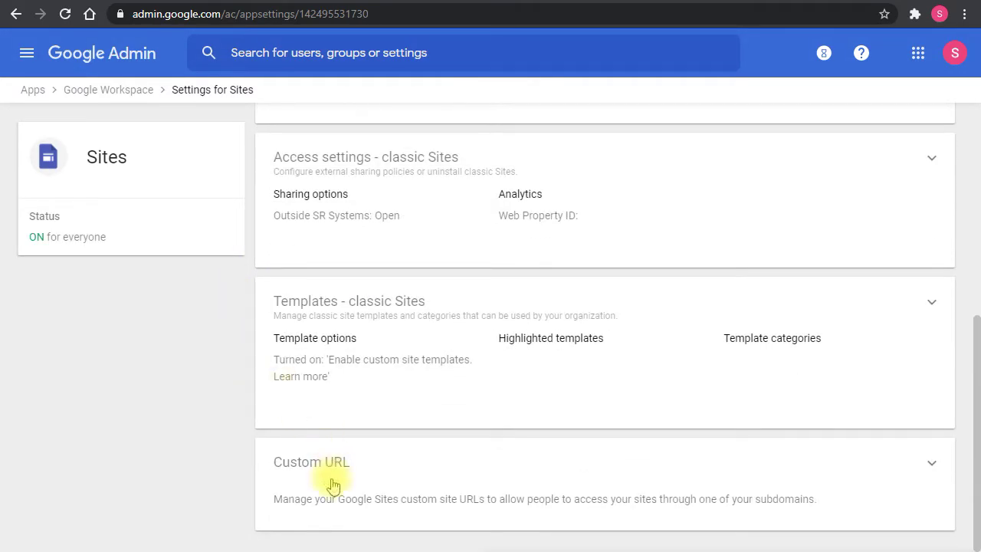
left_click(333, 483)
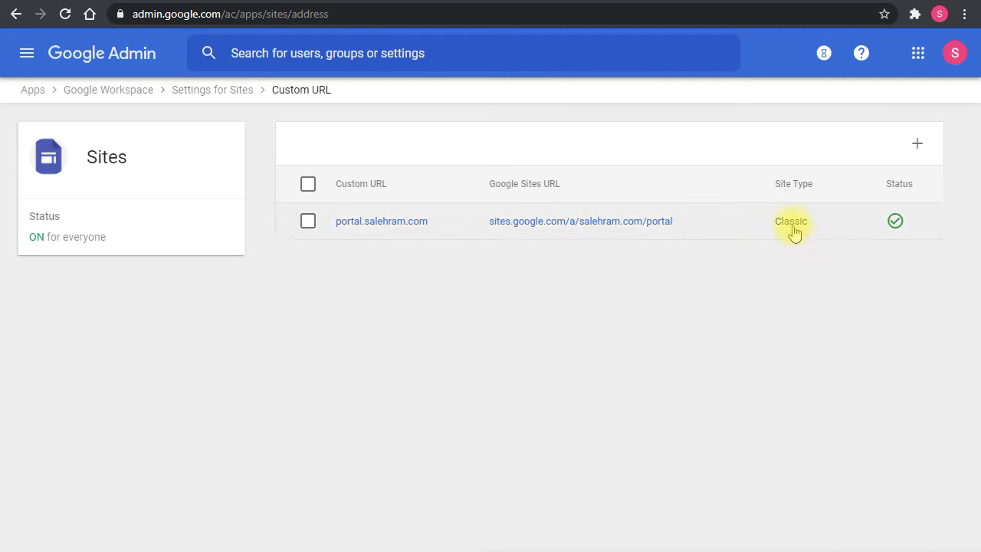
Check the existing classic portal site through both its Google Sites URL and its custom URL.
left_click(631, 226)
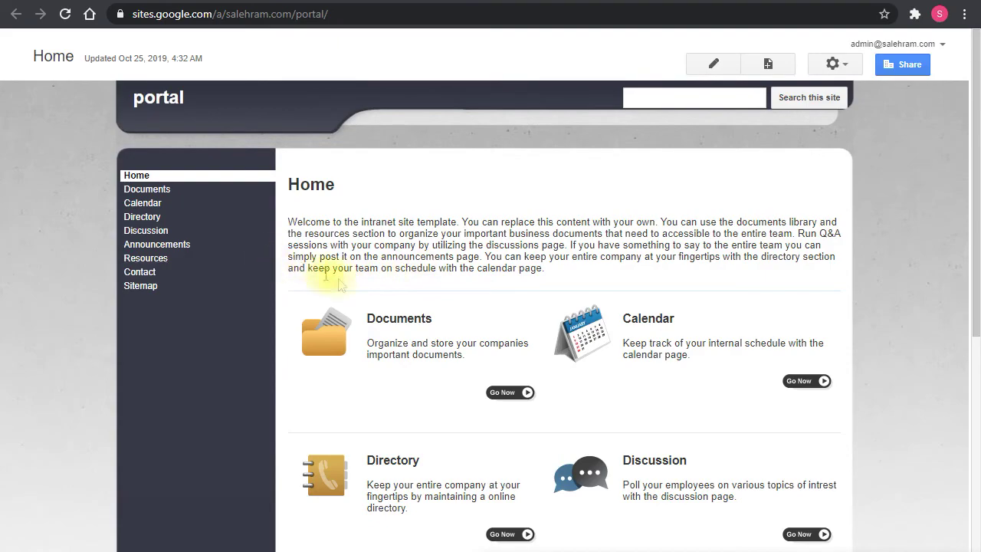
scroll(391, 253, "down", 5)
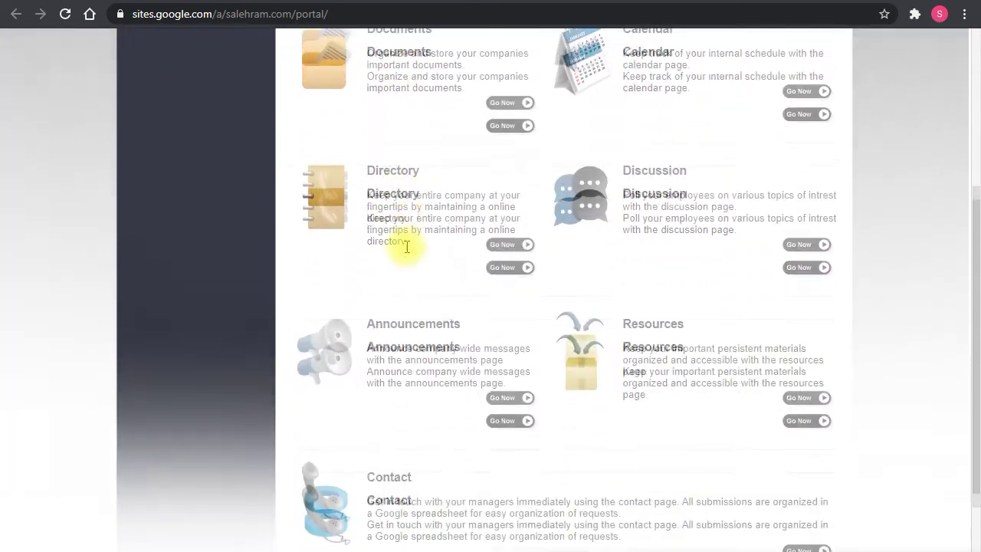
scroll(404, 249, "up", 5)
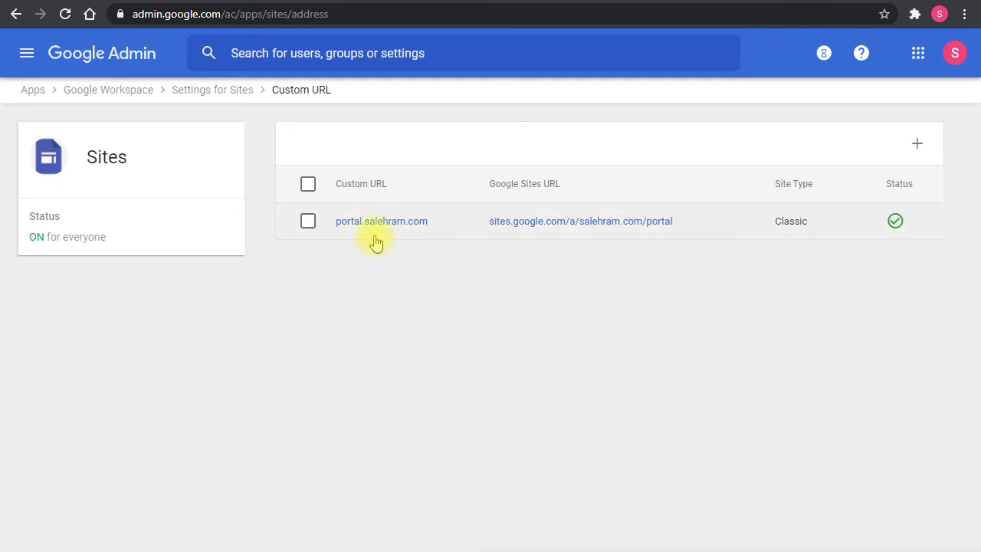
left_click(375, 224)
key("ctrl+w")
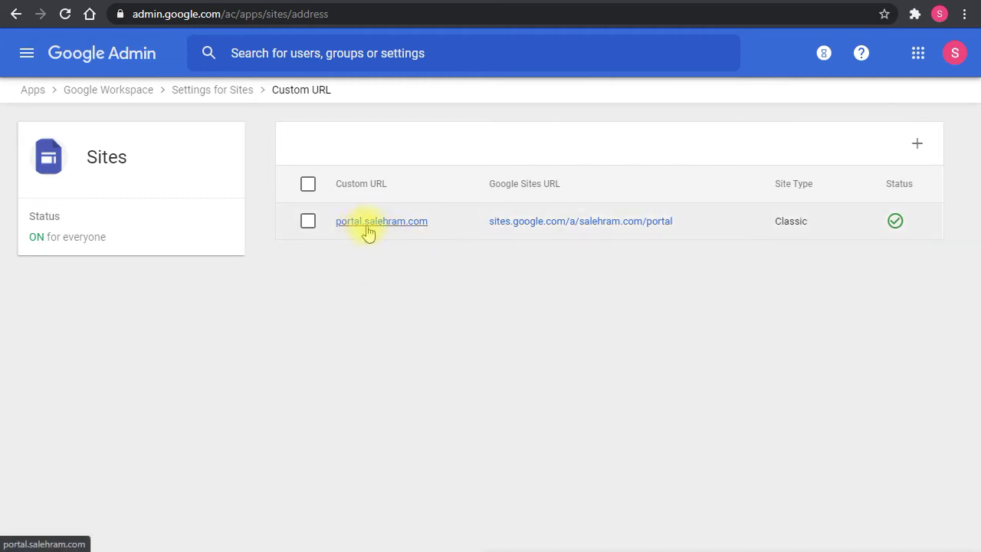
Switch to the Help Center site in Google Sites and copy its published link without the /home ending.
left_click(514, 4)
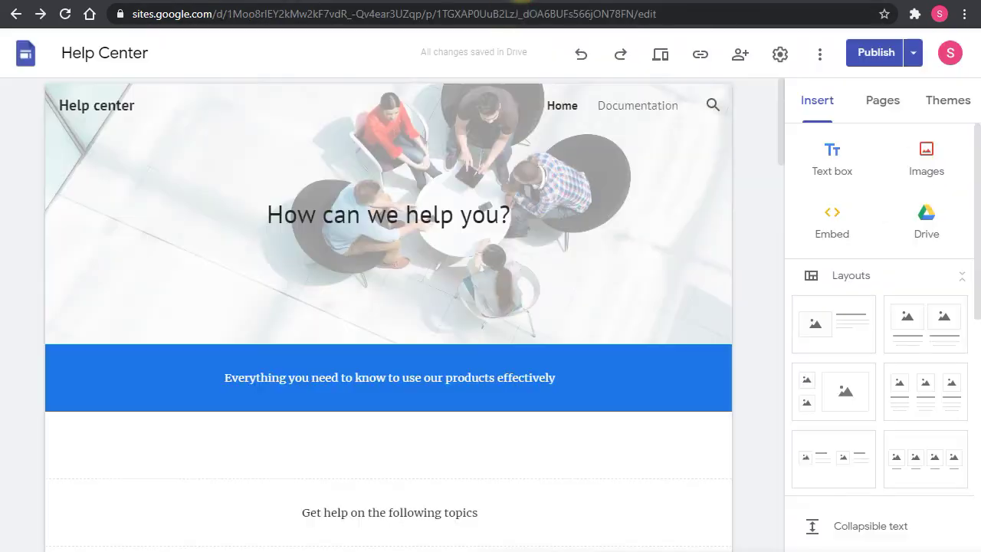
left_click(700, 63)
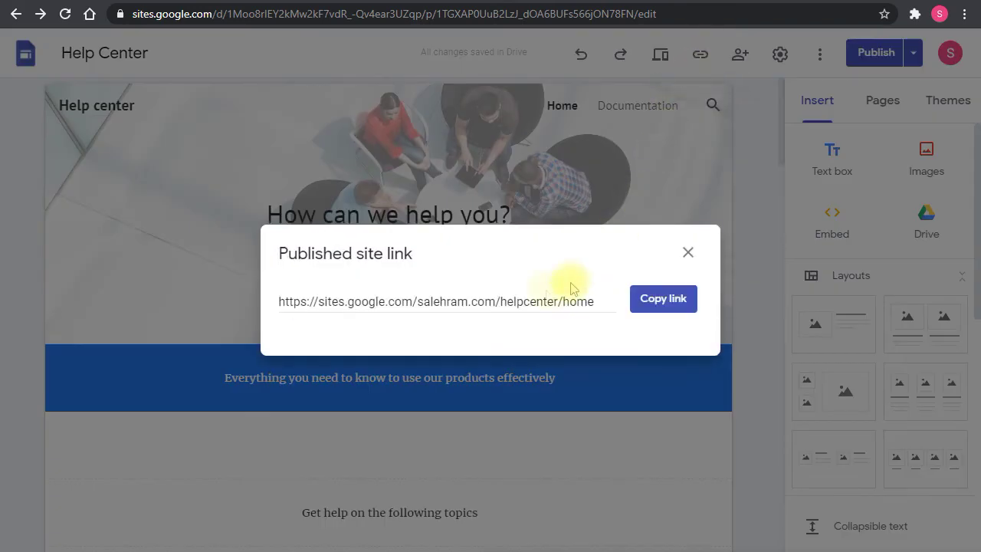
left_click(574, 302)
left_click(576, 303)
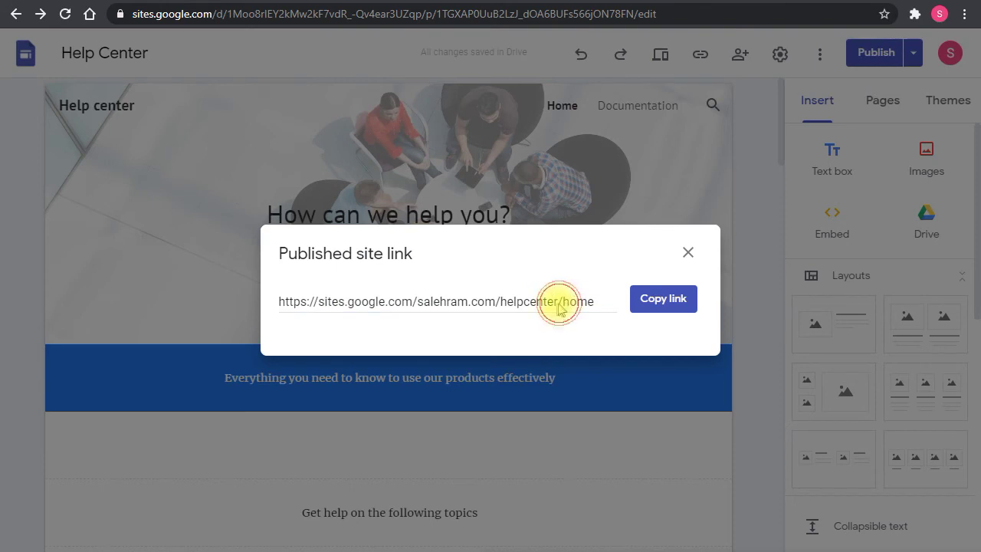
left_click_drag(559, 303, 280, 304)
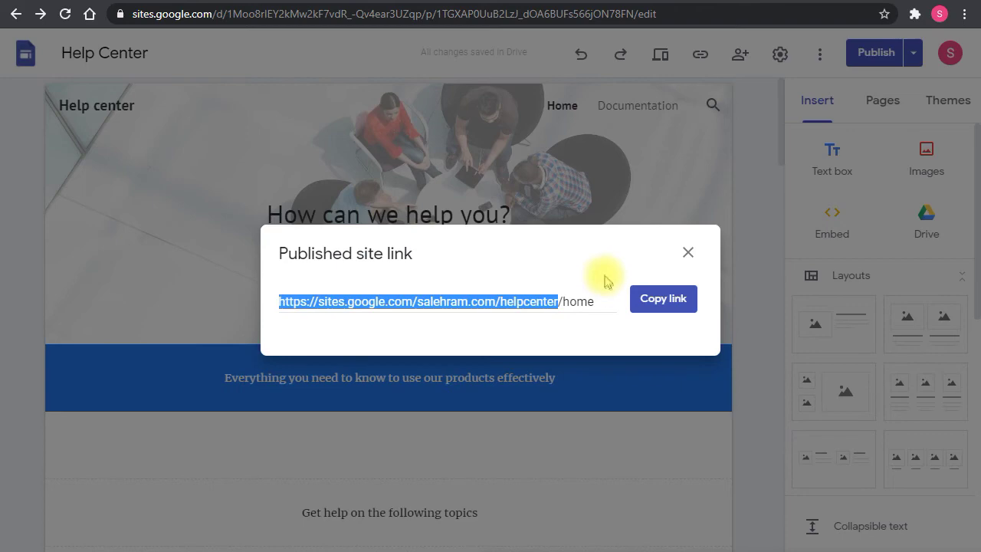
left_click(645, 298)
left_click(687, 252)
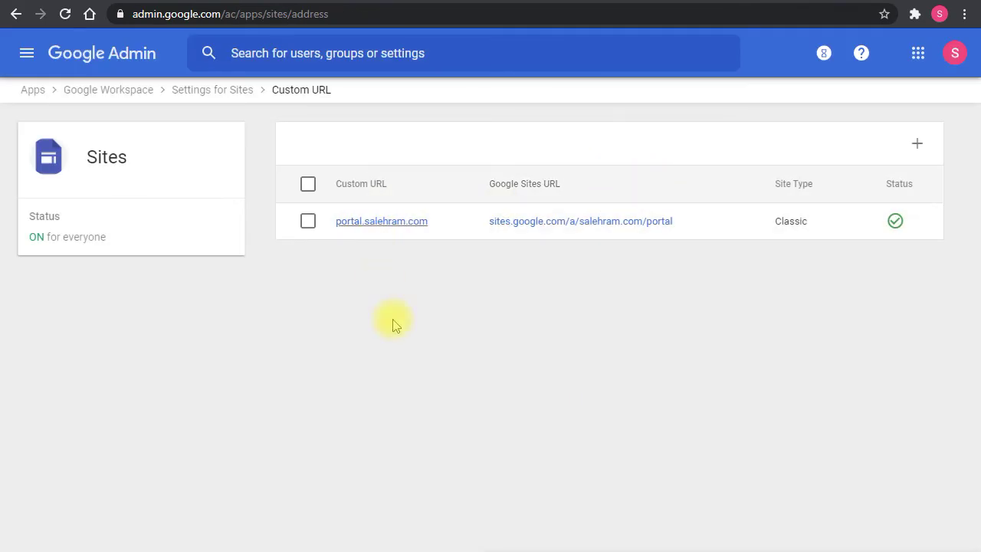
Switch to Google Admin, add a custom URL for the New Sites type, and paste the copied Help Center link as its Google Sites URL.
left_click(917, 145)
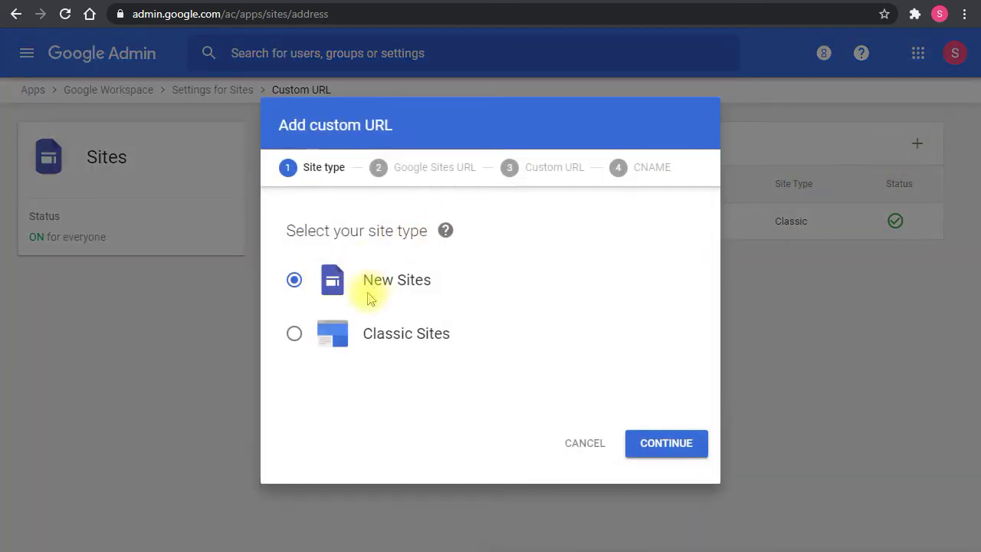
left_click(675, 446)
left_click(399, 262)
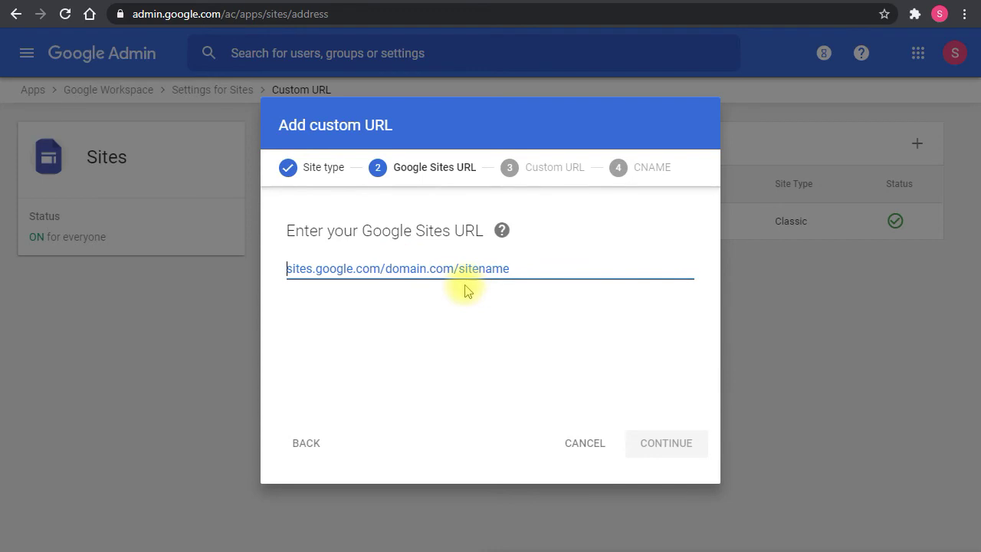
key("ctrl+v")
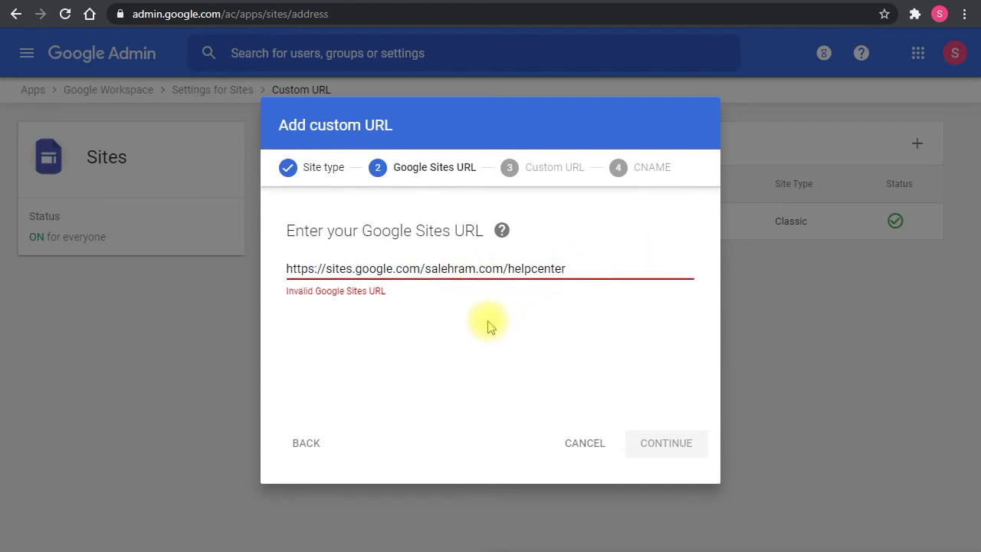
key("Delete")
key("Delete")
key("Delete")
key("Delete")
key("Delete")
key("Delete")
key("Delete")
key("Delete")
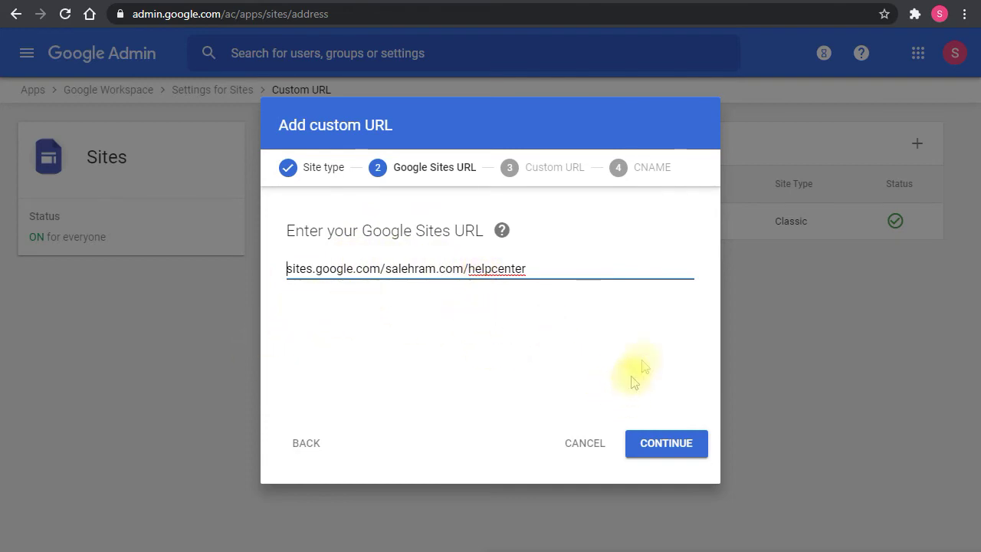
left_click(647, 452)
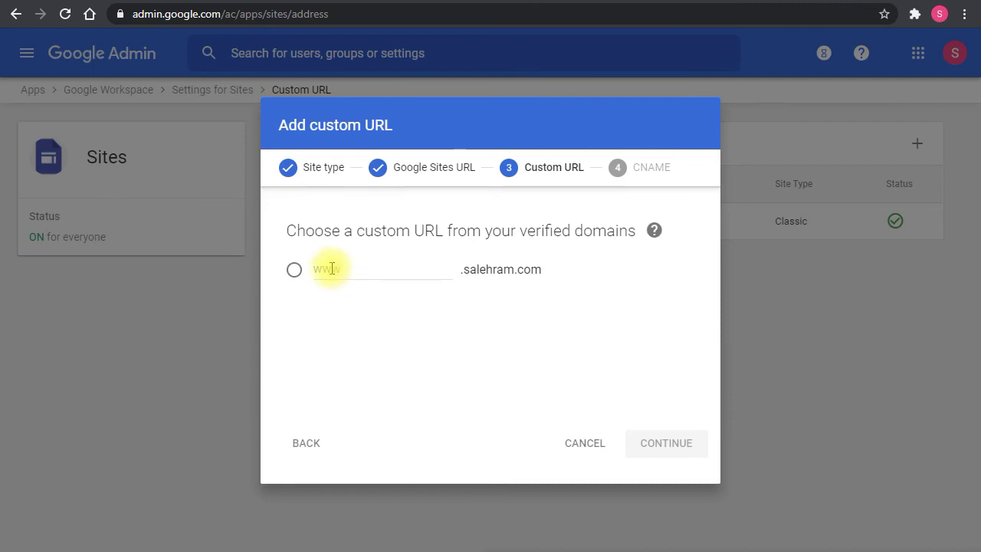
Set the custom URL's subdomain to kb on salehram.com and continue to the CNAME setup.
left_click(330, 268)
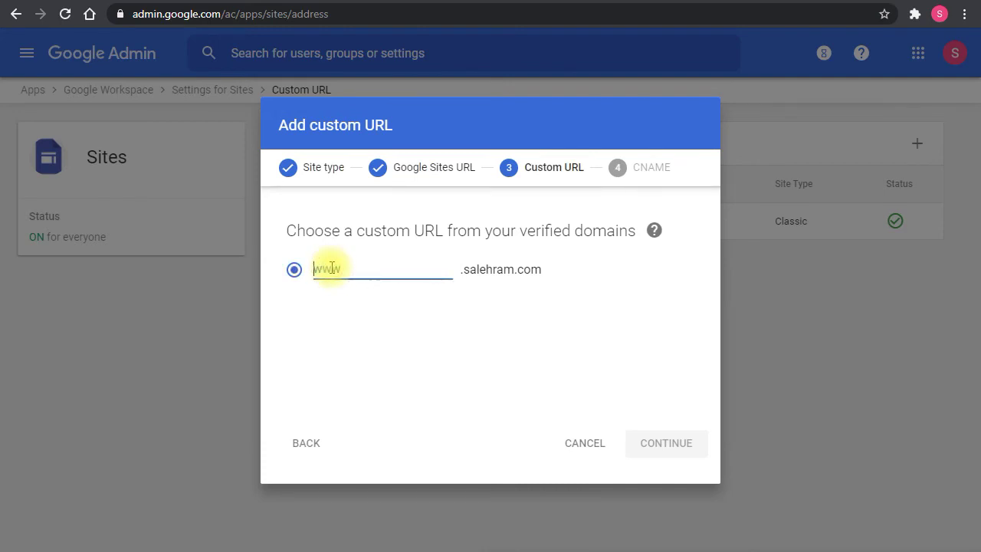
type("kb")
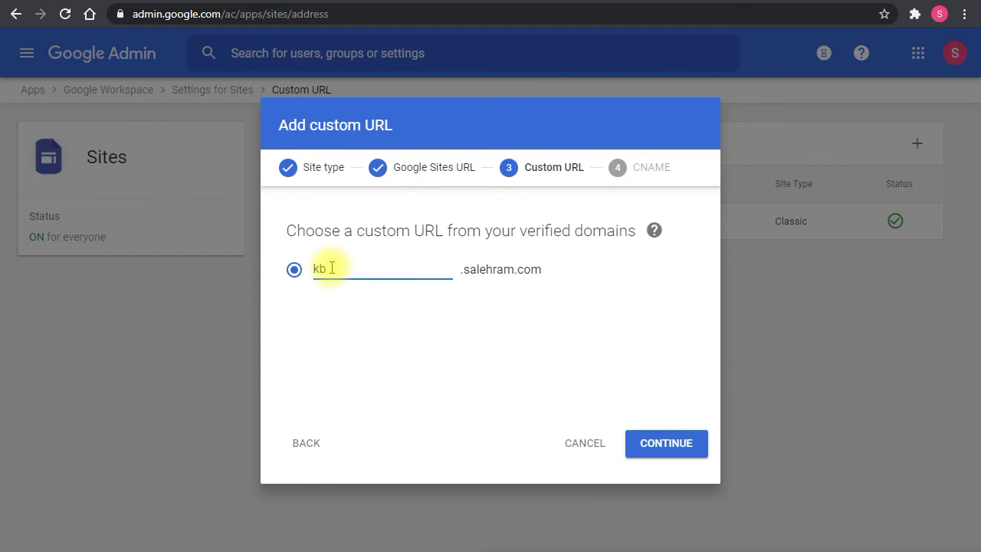
left_click(668, 449)
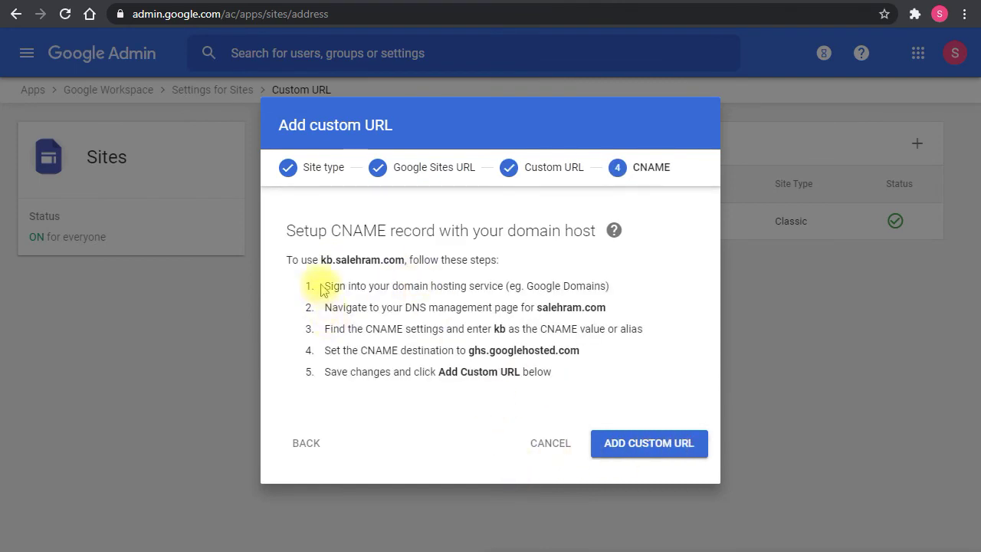
Examine the CNAME setup instructions, including the alias and destination required for the custom URL.
left_click_drag(288, 257, 602, 376)
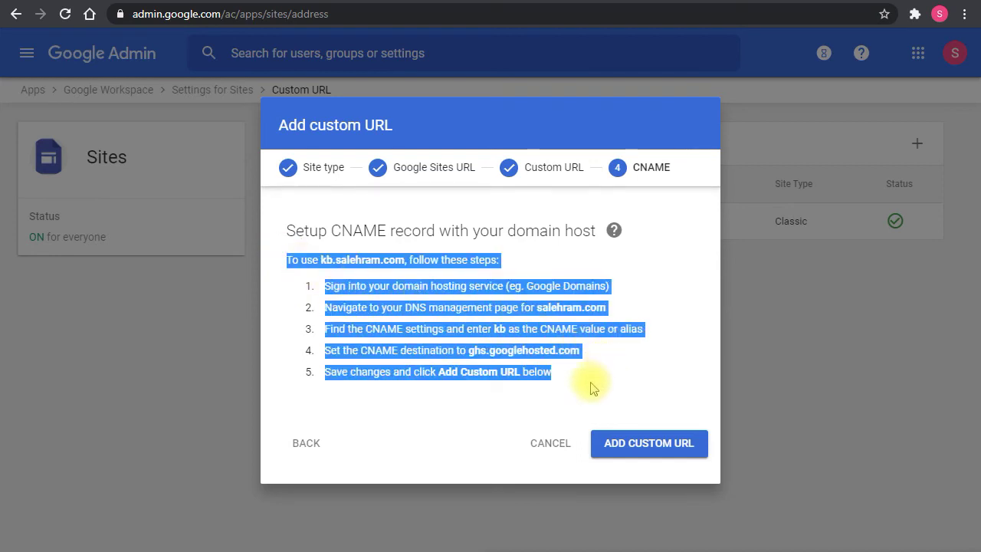
left_click(588, 383)
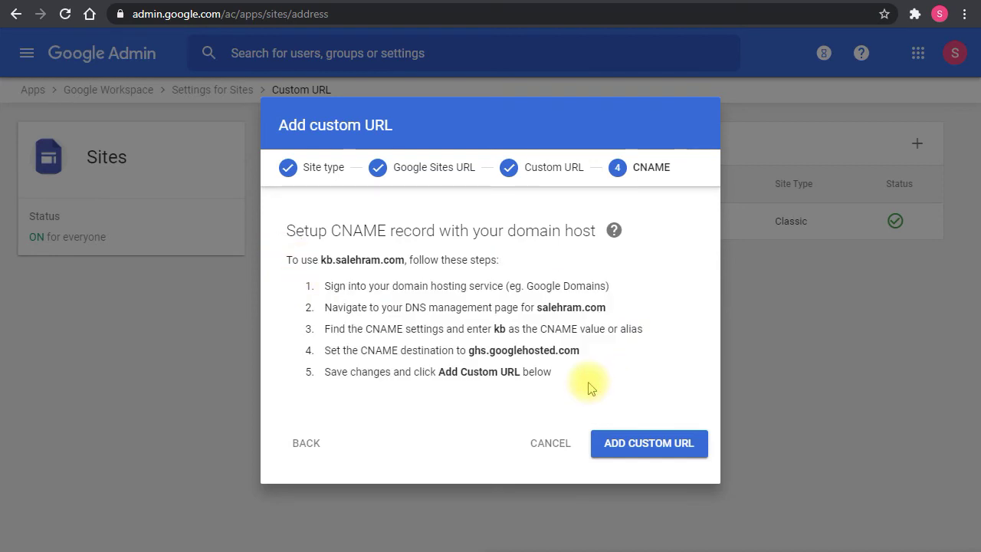
double_click(326, 259)
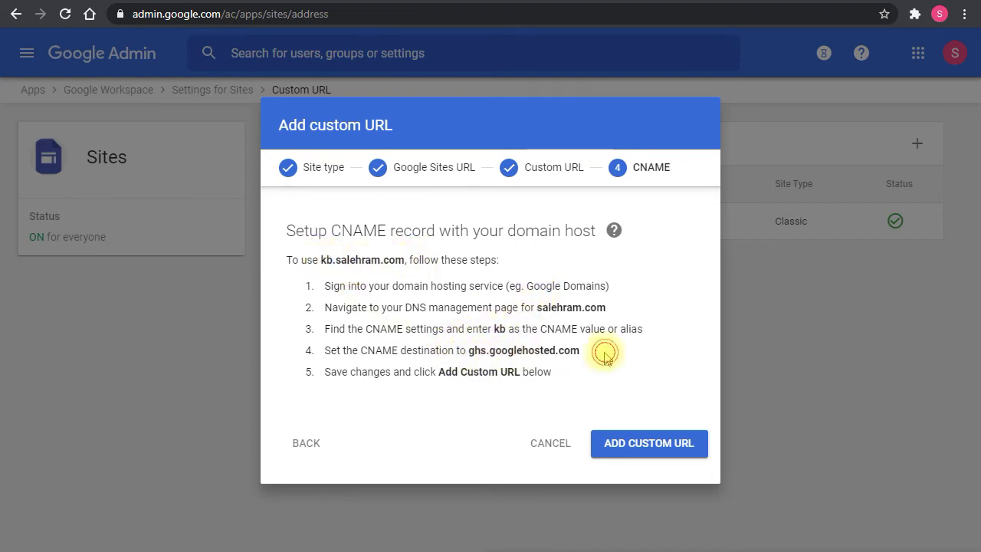
left_click_drag(604, 350, 477, 351)
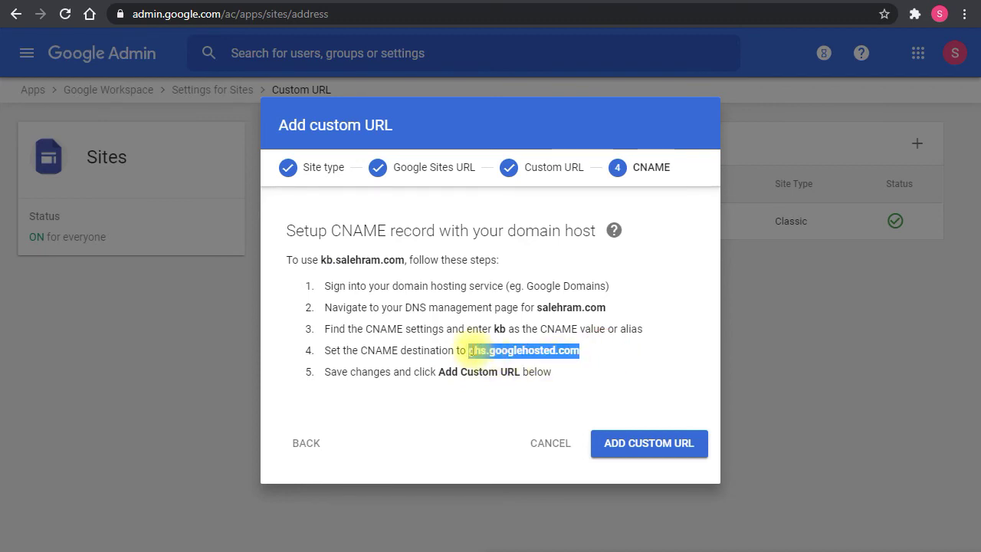
left_click(470, 352)
double_click(499, 329)
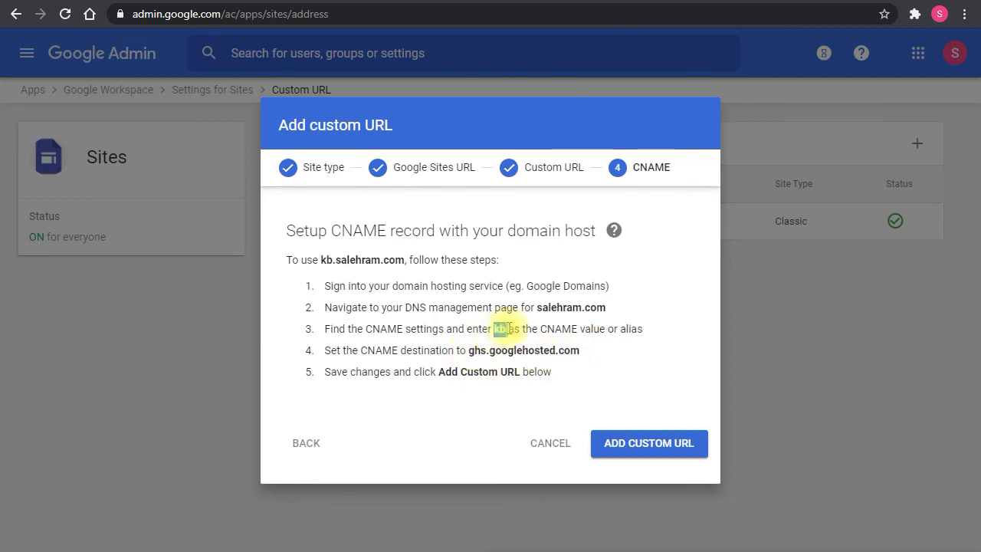
left_click_drag(471, 351, 589, 359)
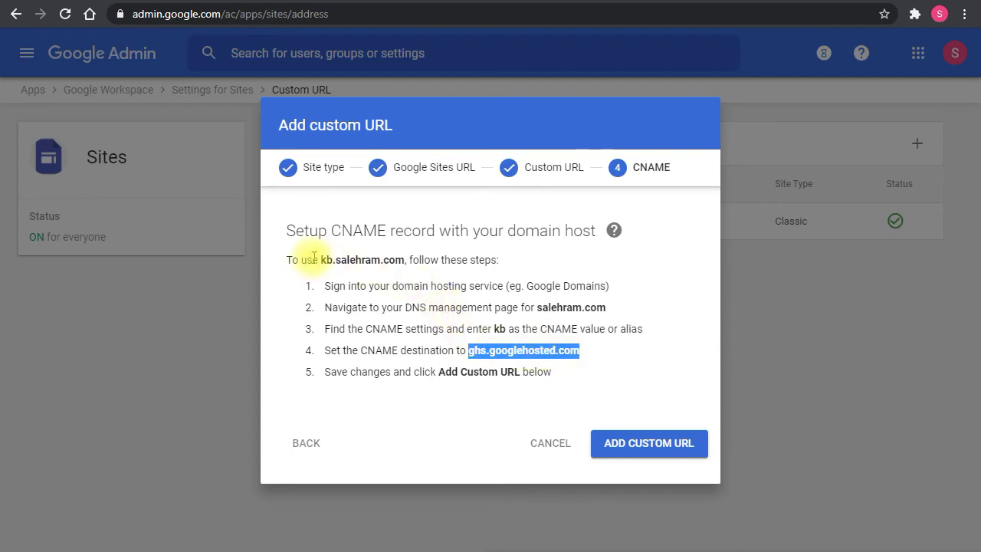
left_click_drag(319, 260, 333, 261)
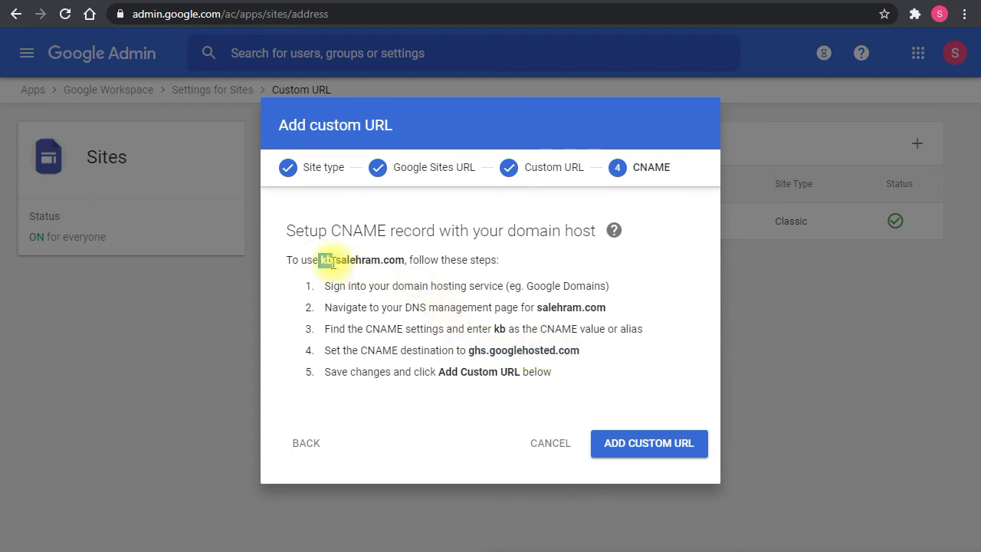
View the Help Center site in the Sites editor, return to Google Admin, and finish adding the custom URL kb.salehram.com.
left_click(332, 264)
left_click(528, 4)
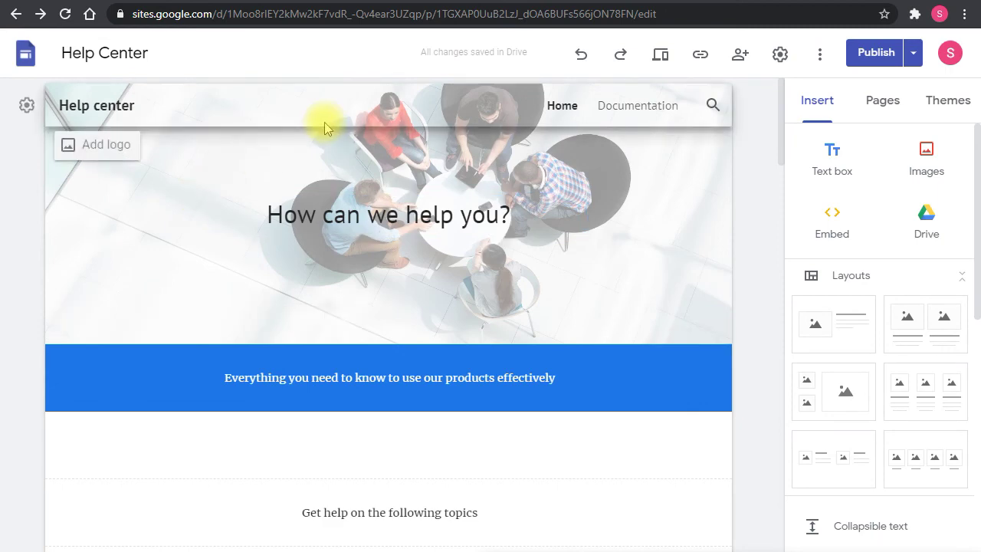
key("ctrl+Tab")
key("ctrl+Tab")
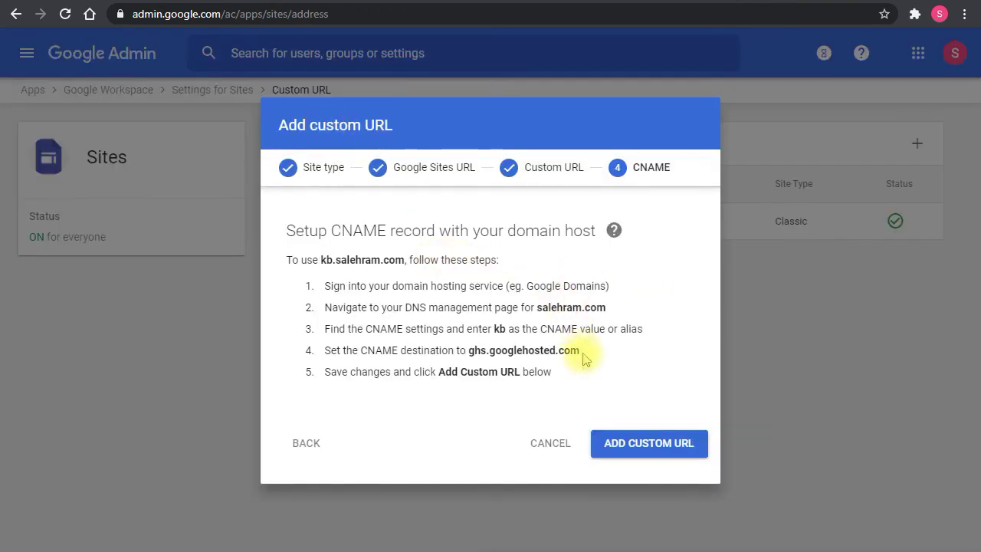
left_click(640, 448)
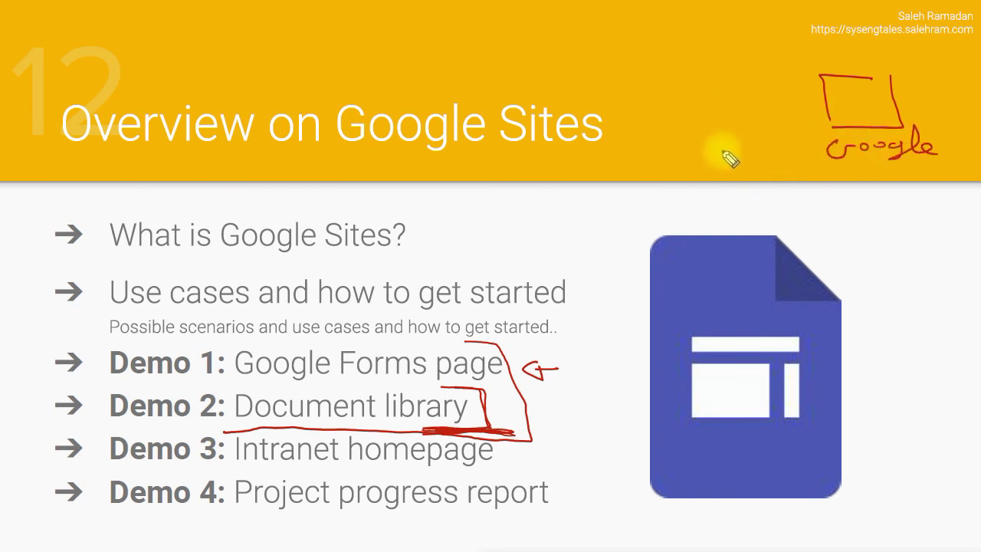
left_click_drag(753, 85, 749, 138)
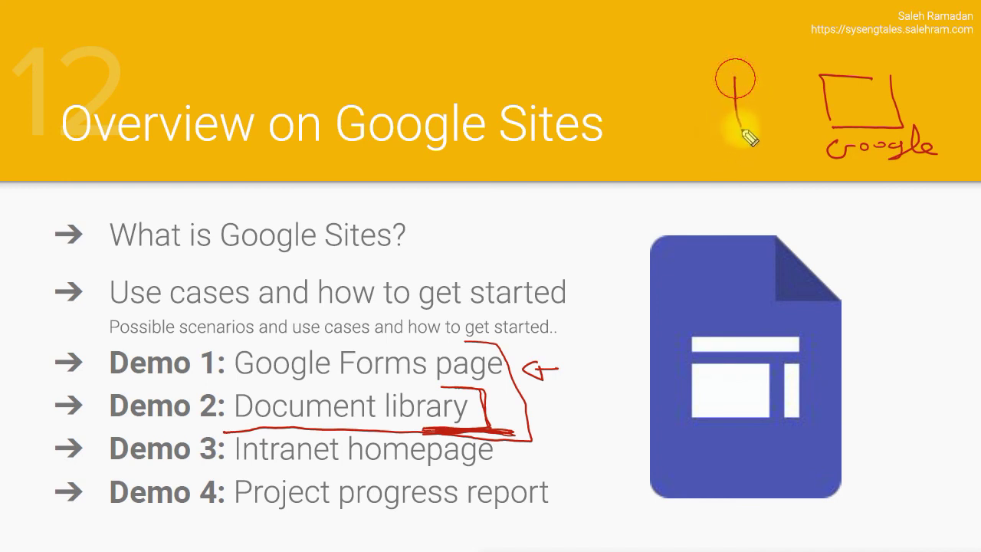
key("ctrl+z")
mouse_move(737, 67)
left_mouse_down()
mouse_move(662, 66)
mouse_move(740, 83)
left_mouse_up()
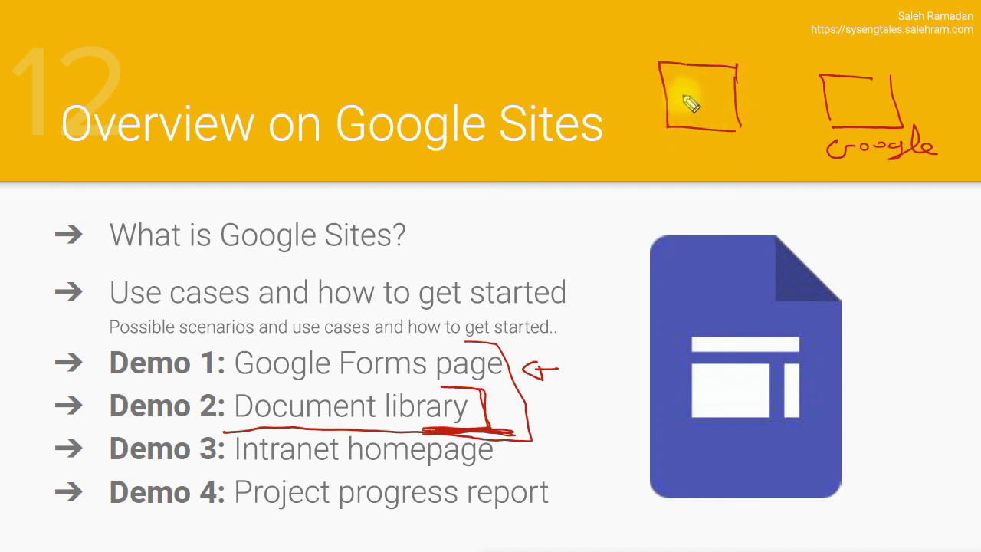
left_click_drag(690, 103, 735, 107)
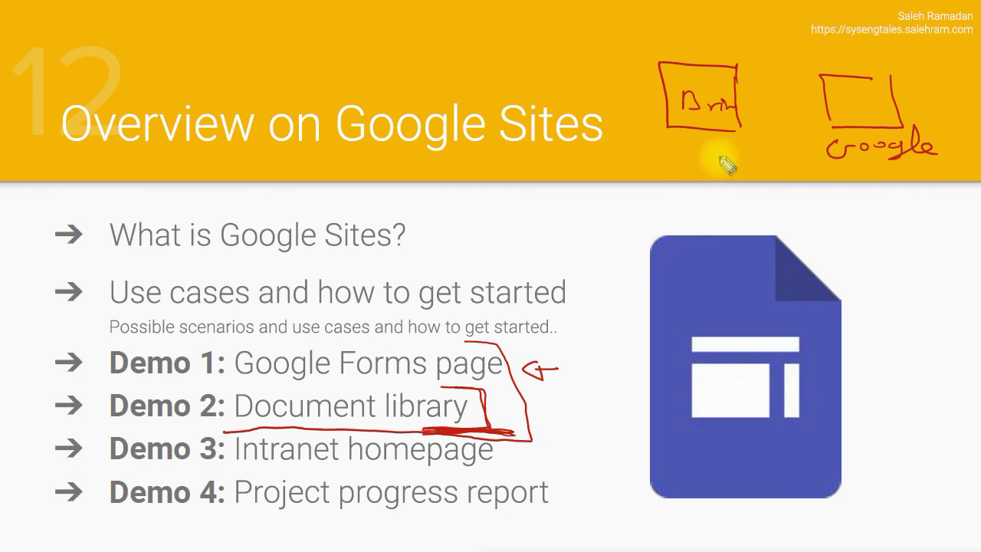